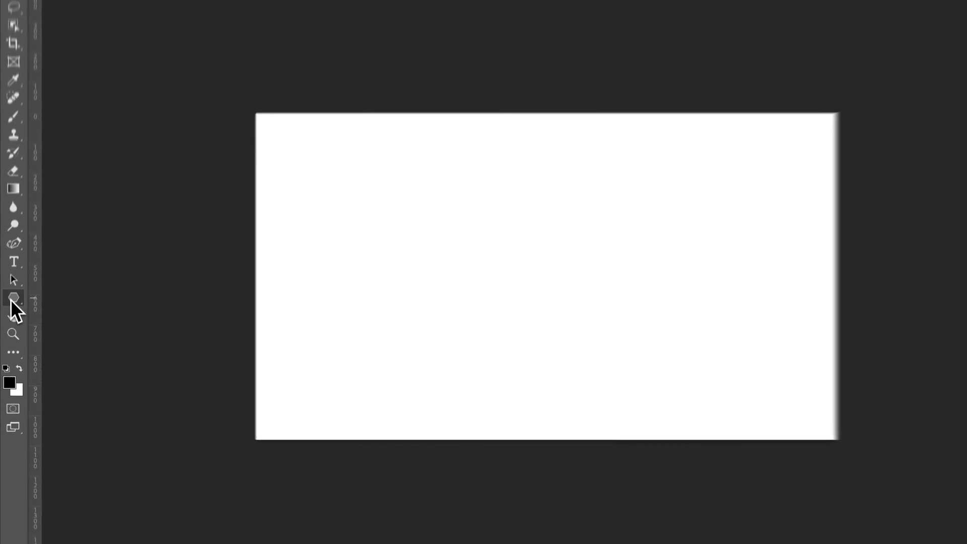
- Pick the Polygon Tool from the toolbar's shape tools flyout
left_click(11, 318)
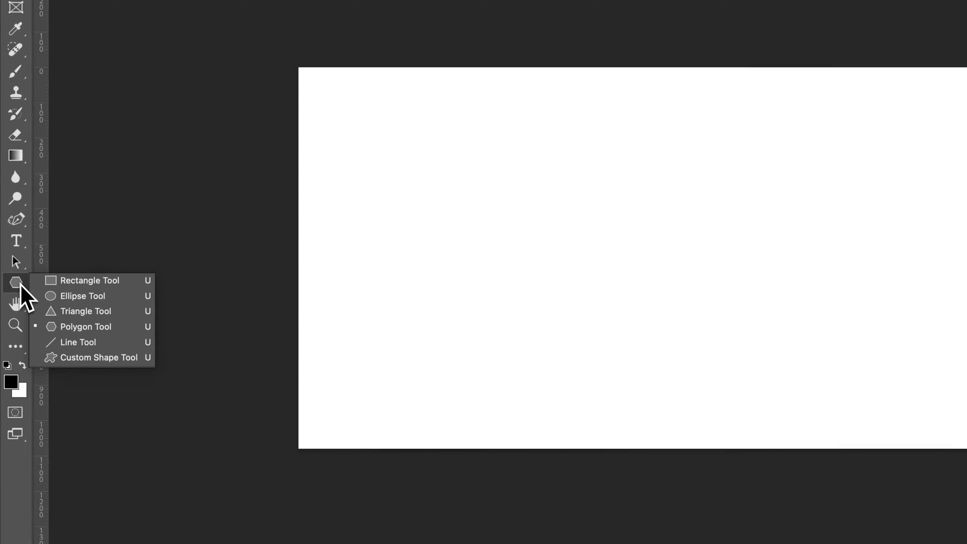
left_click(88, 326)
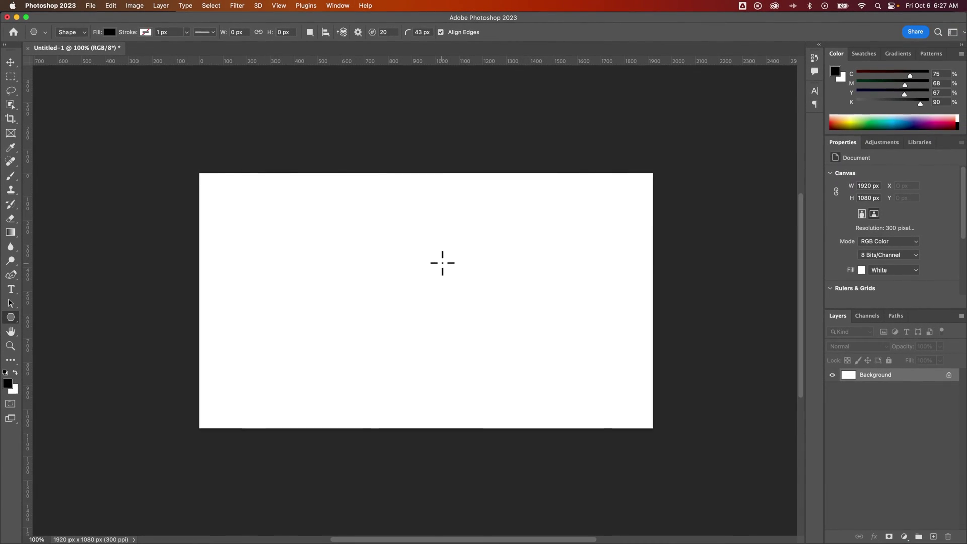
- Create a 20-sided star polygon with 43 px corner radius and 89% star ratio
left_click(449, 265)
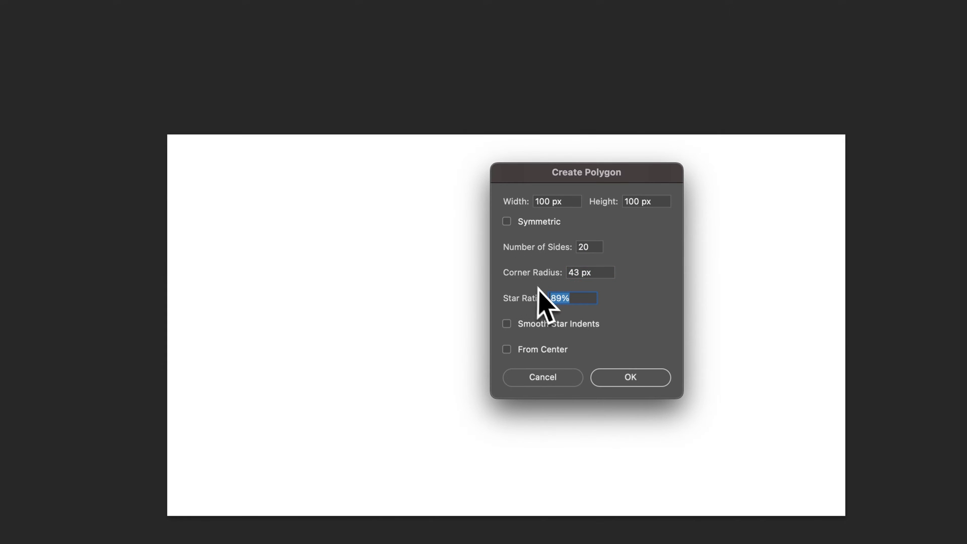
left_click(660, 384)
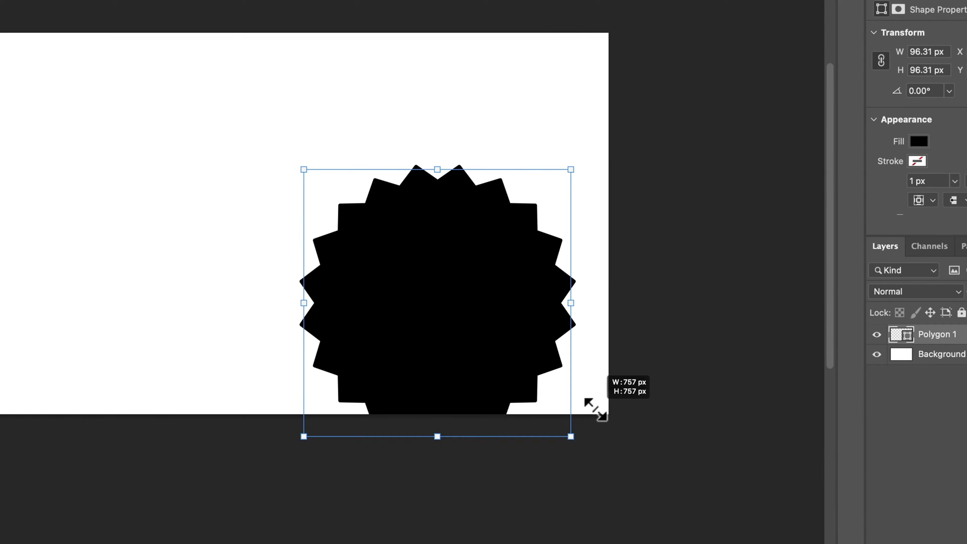
- Scale the star to about 782 × 782 px and move it toward the canvas's right side
left_click_drag(482, 287, 437, 193)
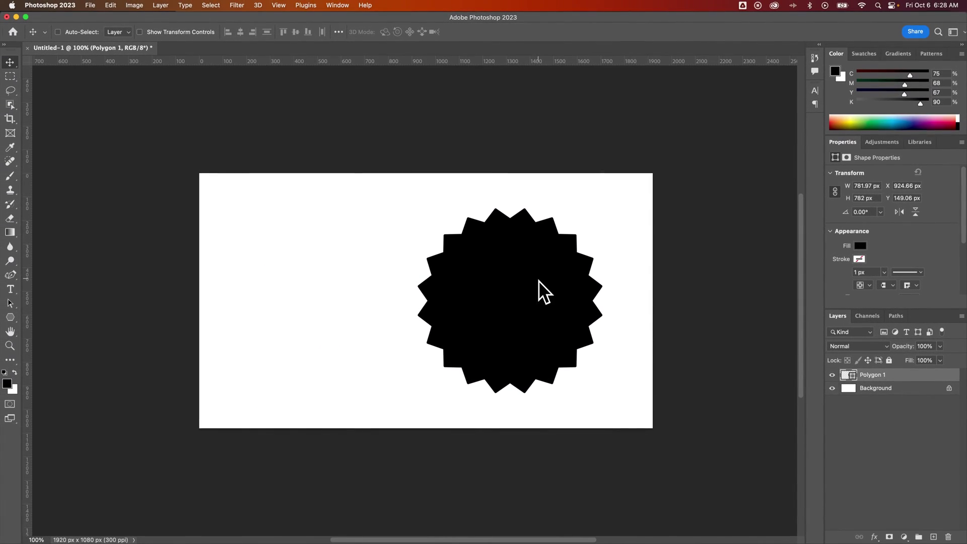
- Raise the star ratio to 90% and increase the corner radius, then shift the badge left toward centre
scroll(941, 242, "down", 5)
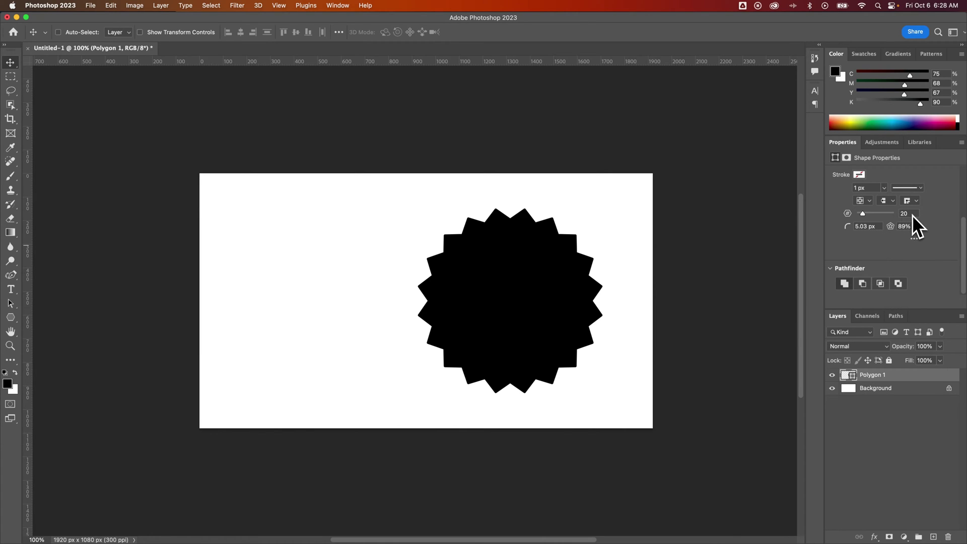
left_click_drag(900, 231, 857, 228)
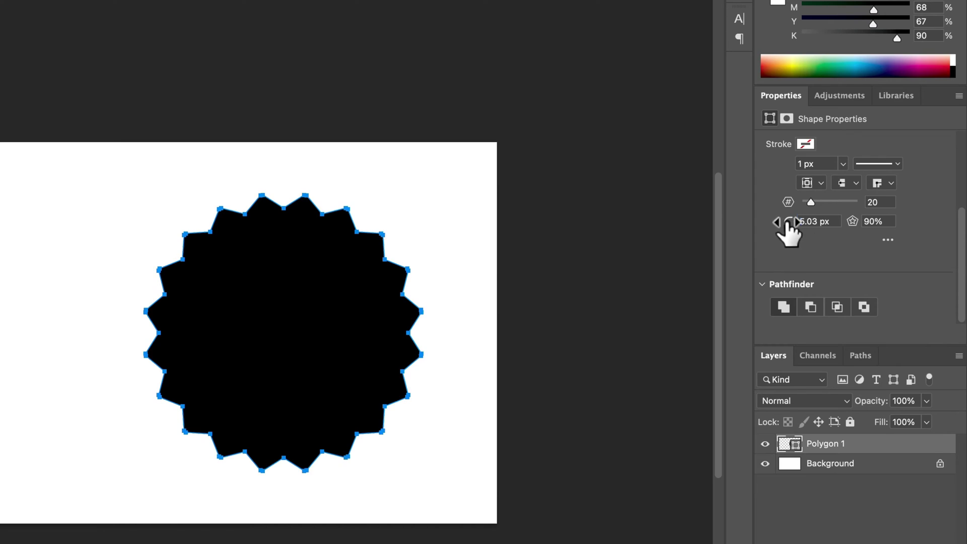
left_click_drag(787, 222, 811, 222)
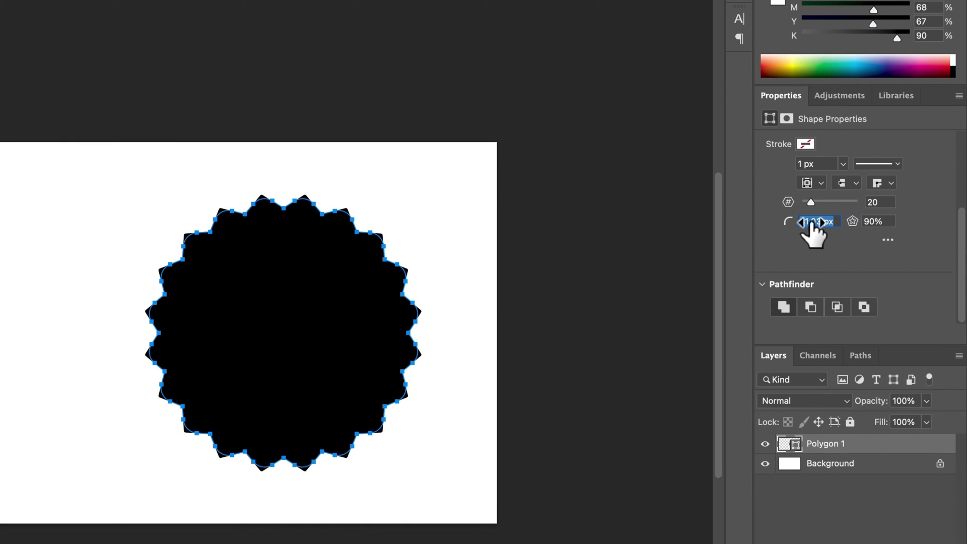
left_click_drag(349, 323, 232, 329)
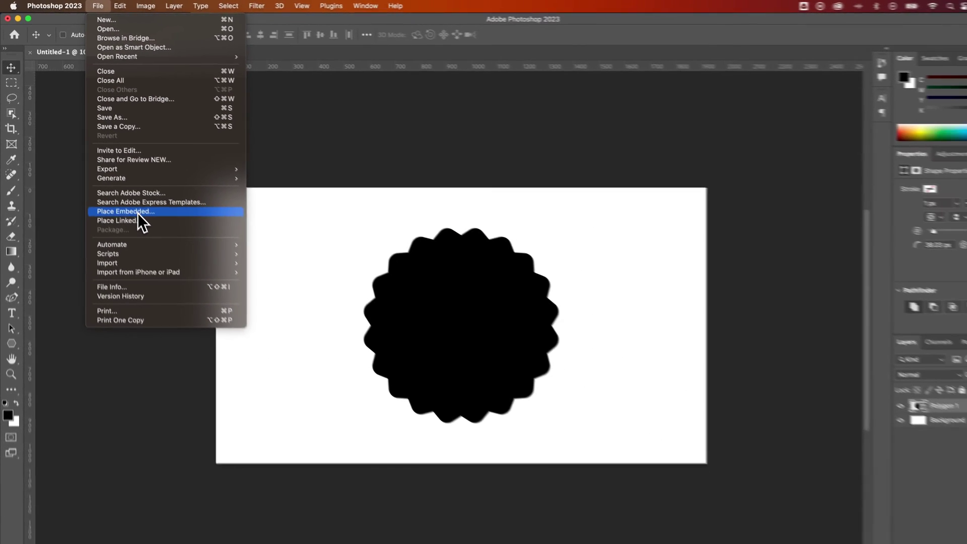
- Place Embedded the cloud JPEG from Downloads as a layer above Polygon 1
left_click(192, 294)
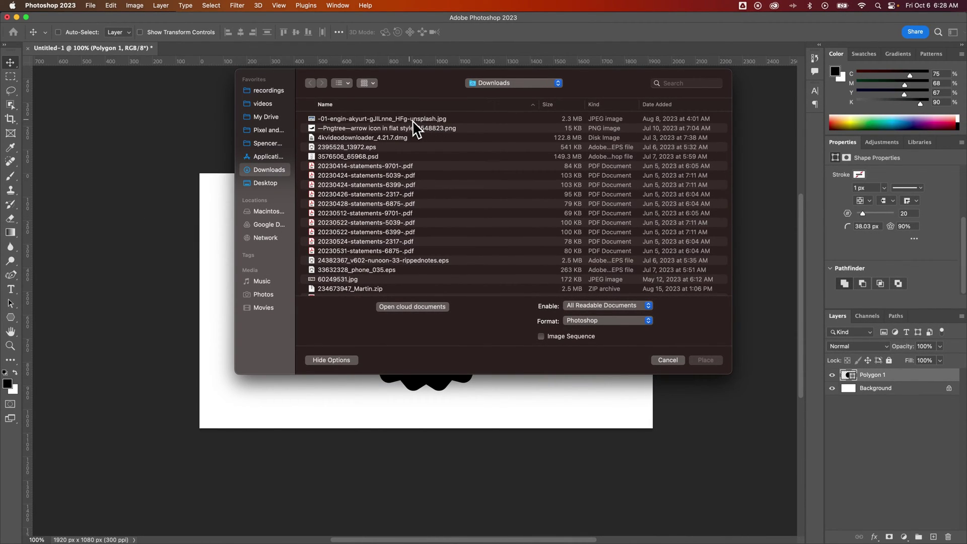
left_click(379, 119)
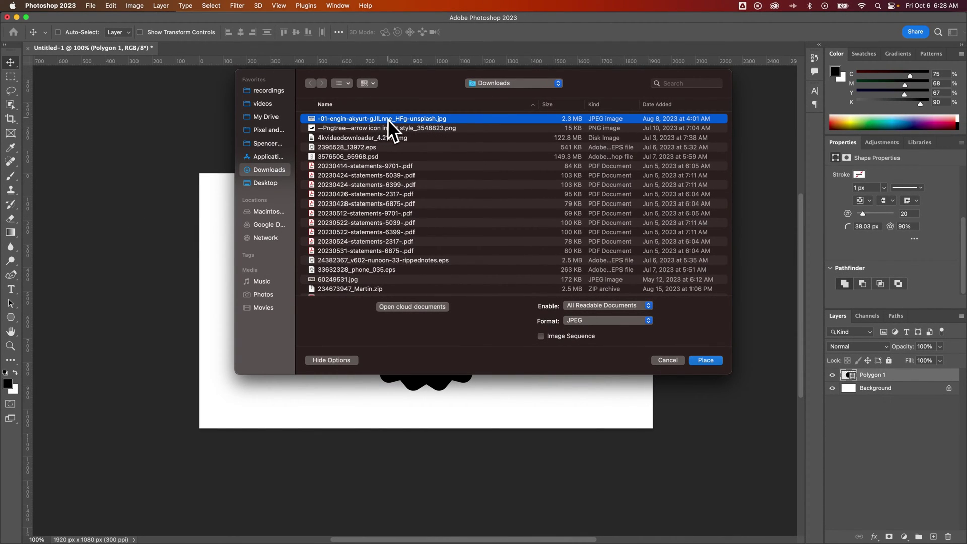
left_click(707, 360)
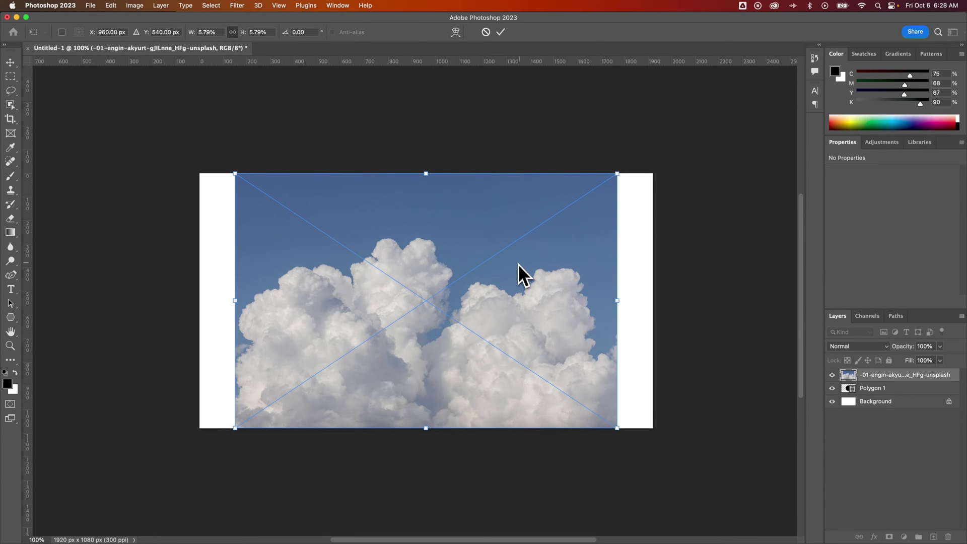
- Commit the cloud photo and position it at X 167, Y -55 covering the star
key("Return")
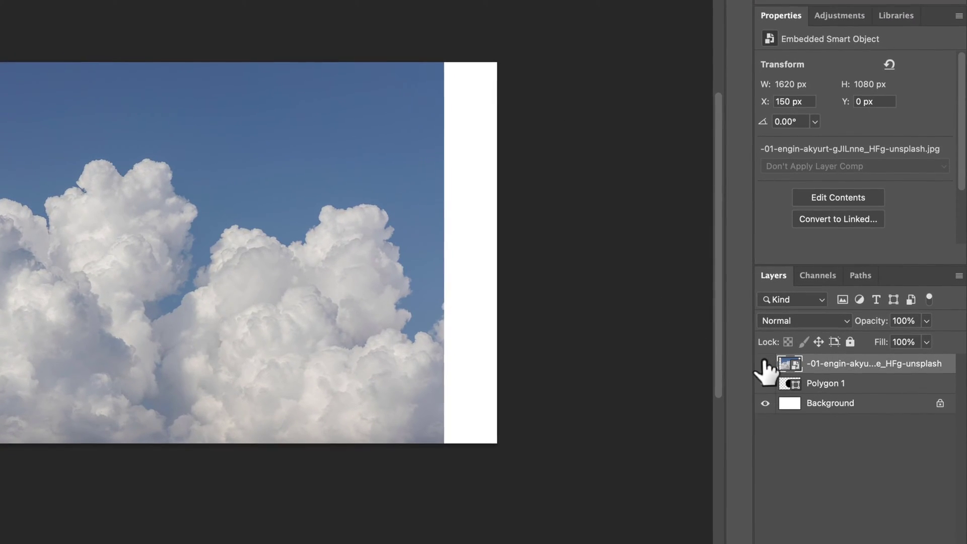
left_click(765, 364)
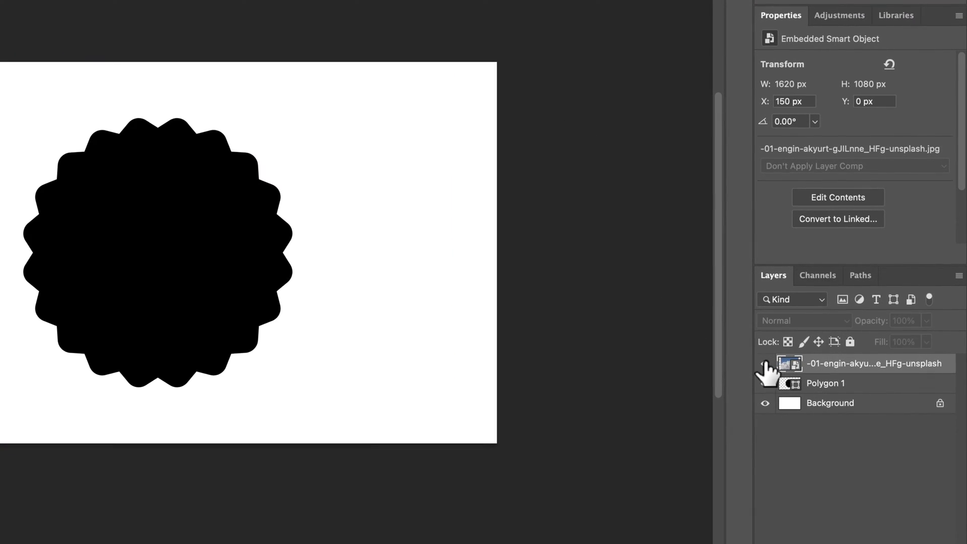
left_click(765, 363)
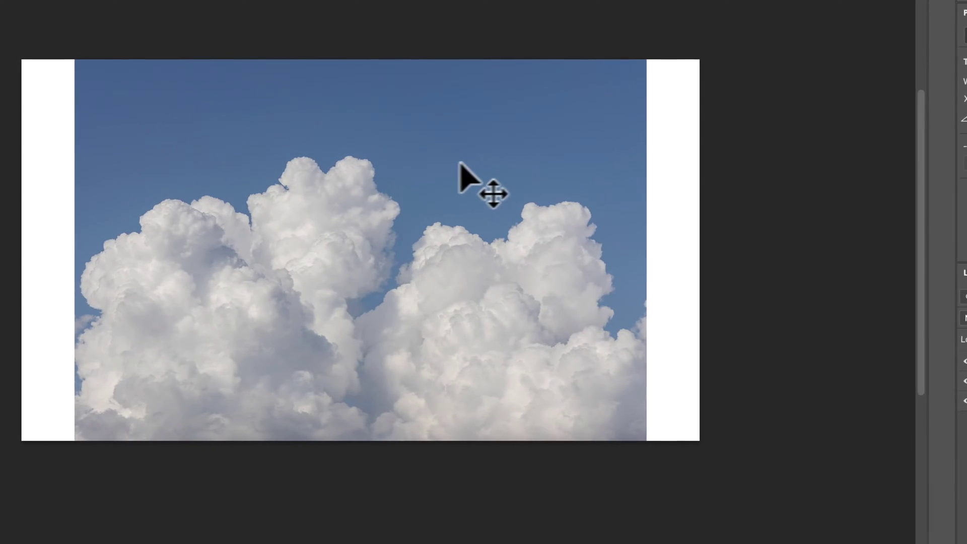
left_click_drag(479, 151, 638, 144)
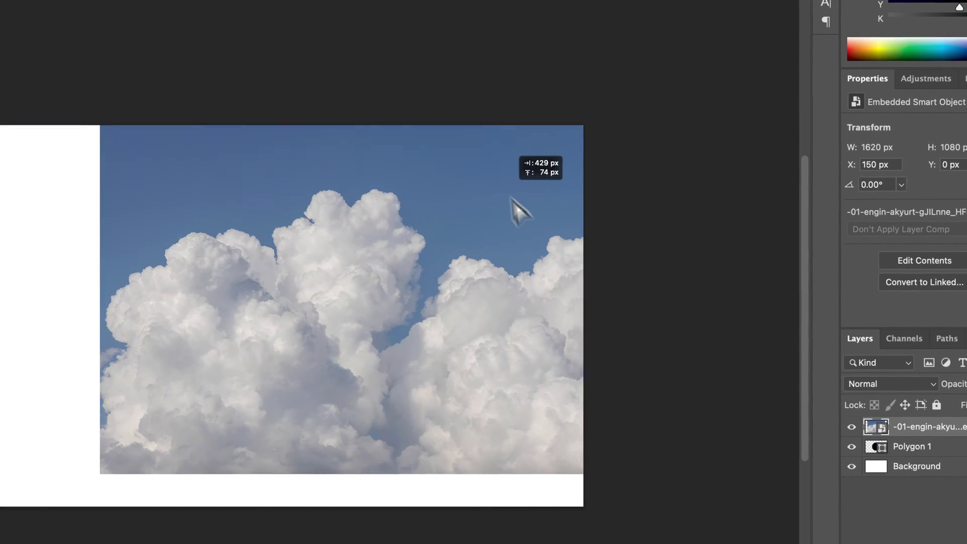
left_click_drag(511, 198, 369, 198)
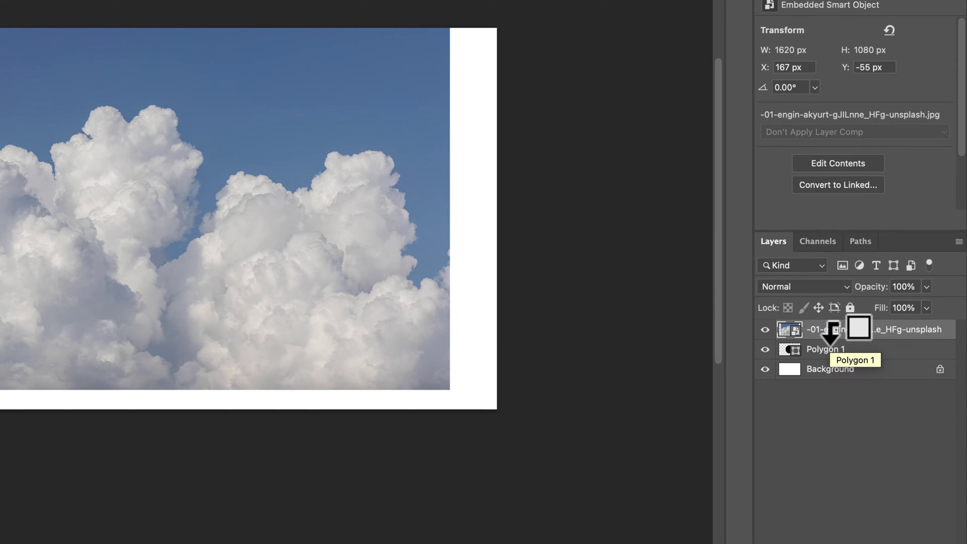
- Make the cloud layer a clipping mask on Polygon 1, then select Polygon 1
left_click(832, 339, "alt")
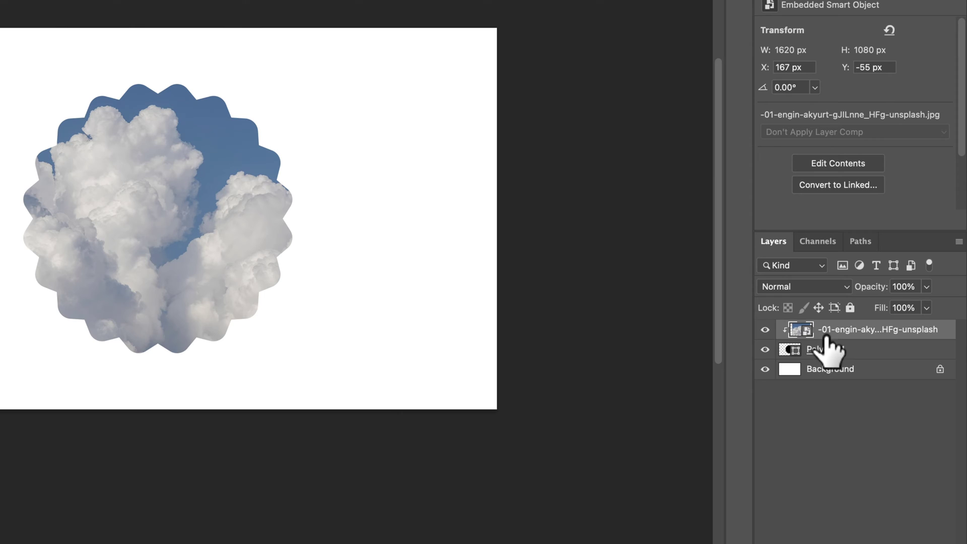
left_click(826, 350)
left_click(819, 330)
left_click(796, 349)
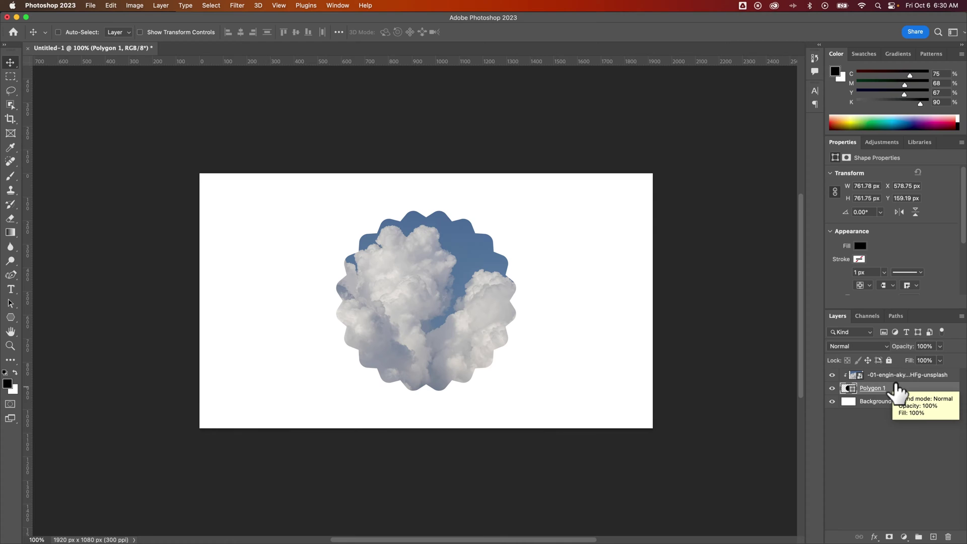
- Select the cloud layer and move the clipped photo to X 150, Y -24 inside the star
left_click_drag(434, 277, 472, 270)
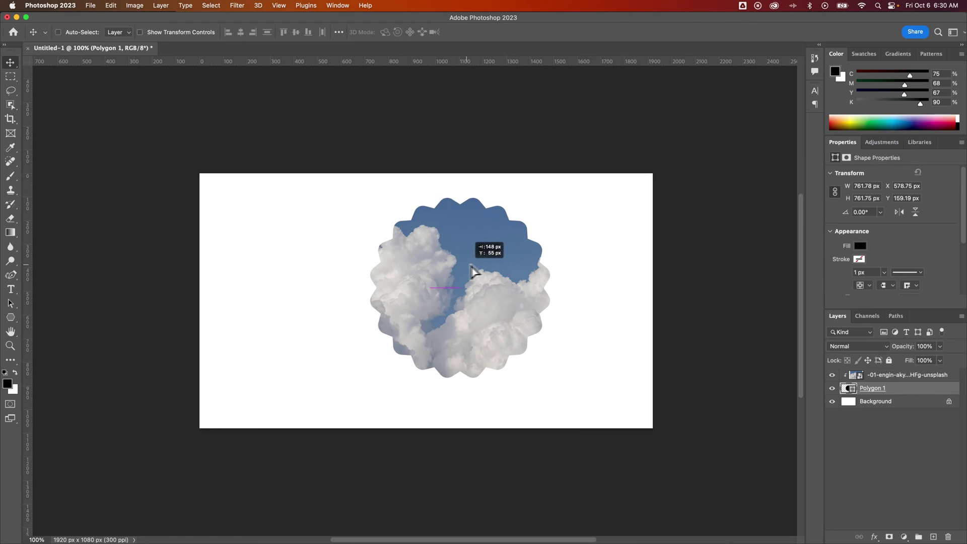
key("cmd+z")
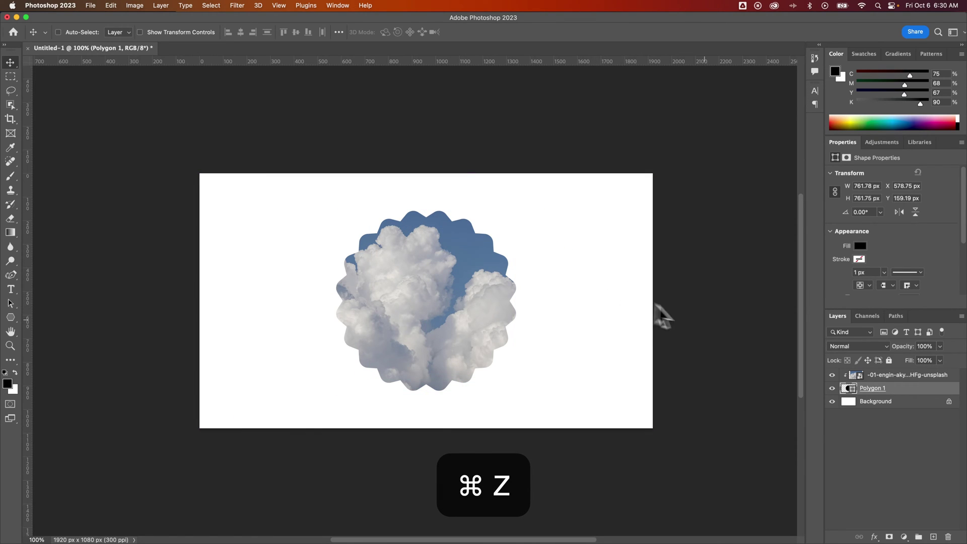
left_click(877, 375)
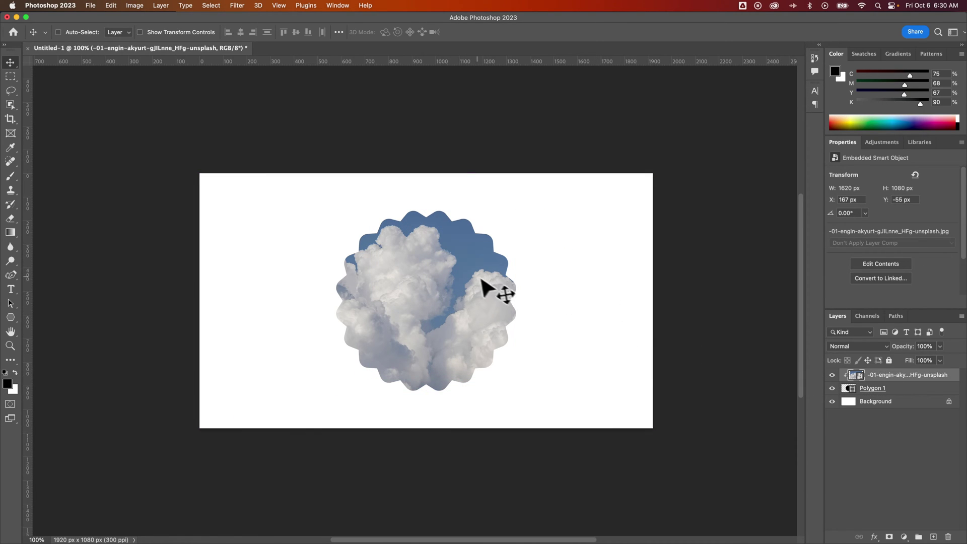
mouse_move(483, 275)
left_mouse_down()
mouse_move(446, 268)
mouse_move(451, 302)
mouse_move(525, 294)
mouse_move(479, 252)
mouse_move(463, 274)
mouse_move(474, 262)
mouse_move(491, 278)
mouse_move(486, 290)
left_mouse_up()
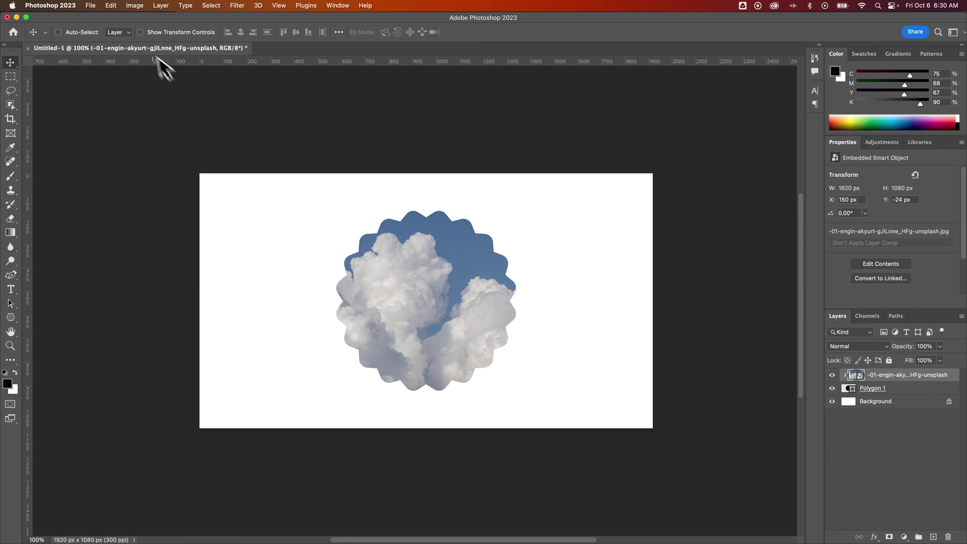
- Free-transform the cloud photo down to 1389 × 925 px, positioned at X 236, Y 28
left_click(112, 5)
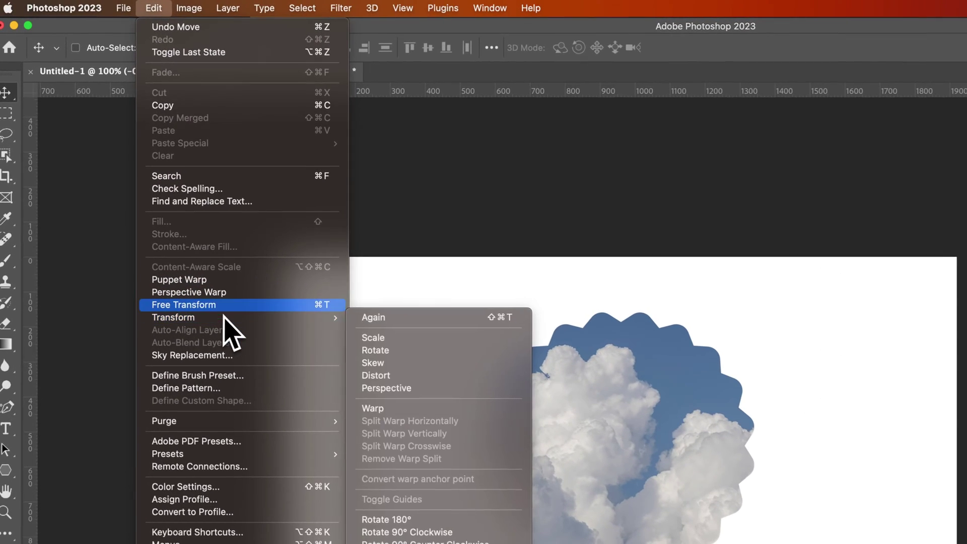
left_click(410, 341)
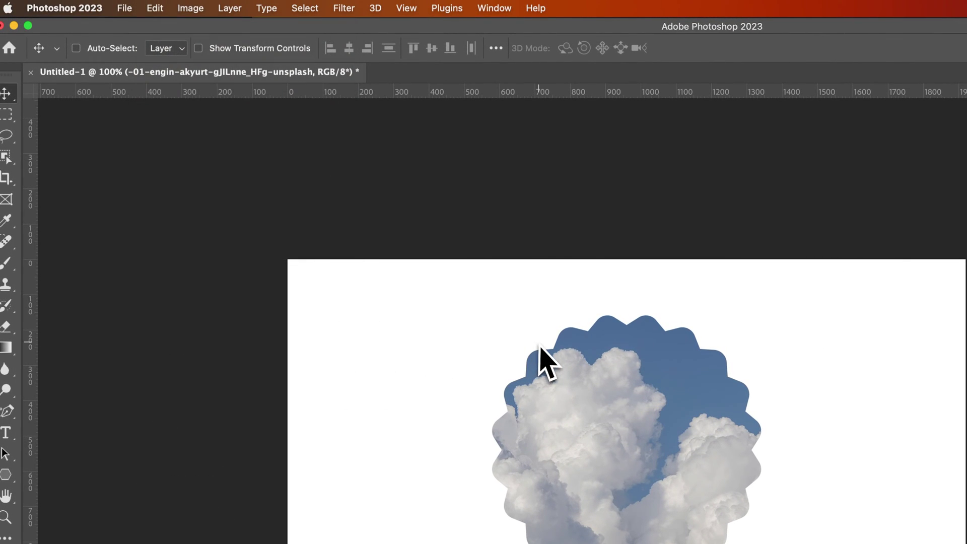
key("super+t")
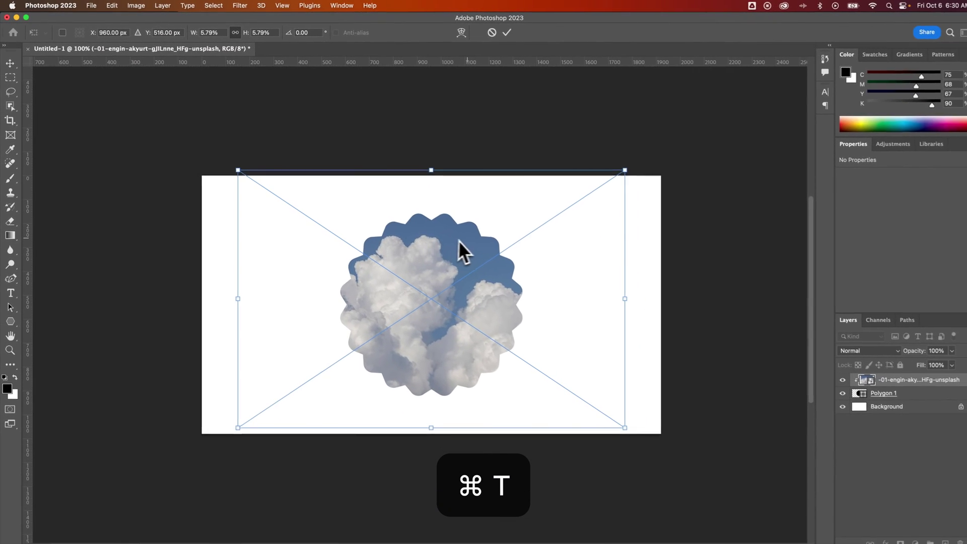
left_click_drag(625, 171, 572, 218)
left_click_drag(456, 303, 480, 275)
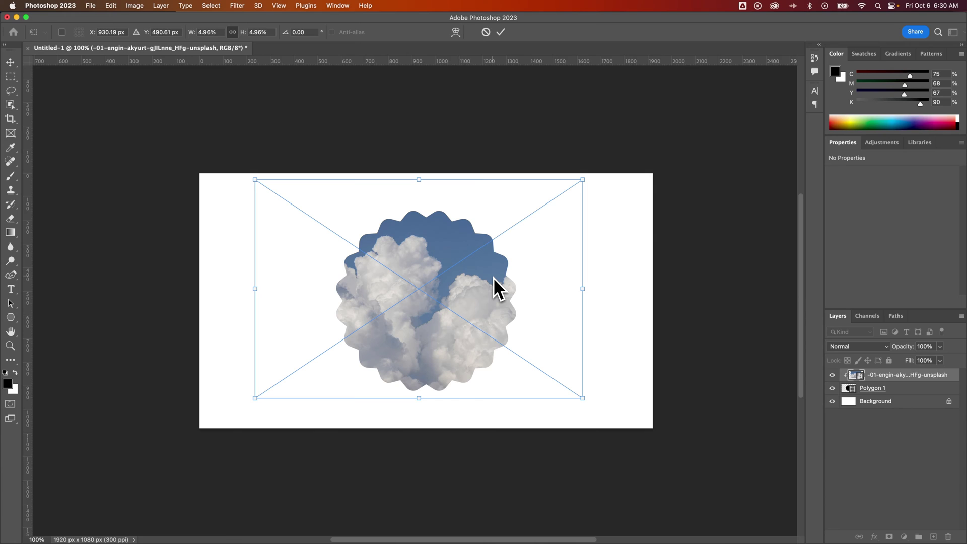
key("Return")
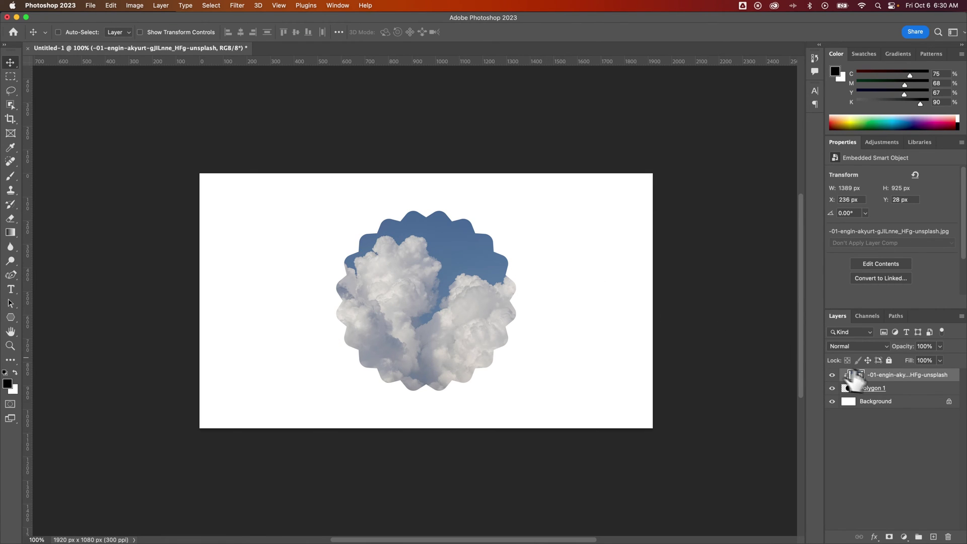
- Link the cloud photo layer with Polygon 1
left_click(897, 395)
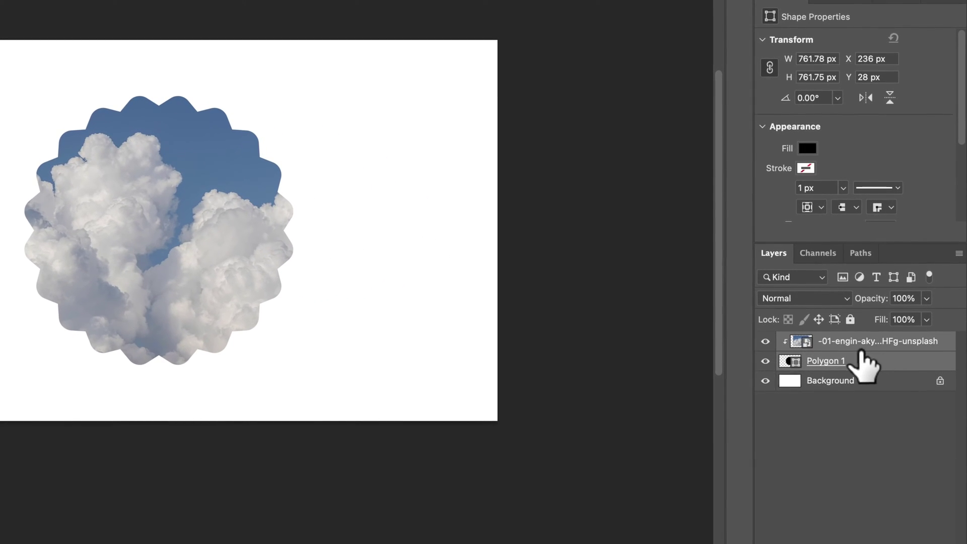
left_click(865, 363)
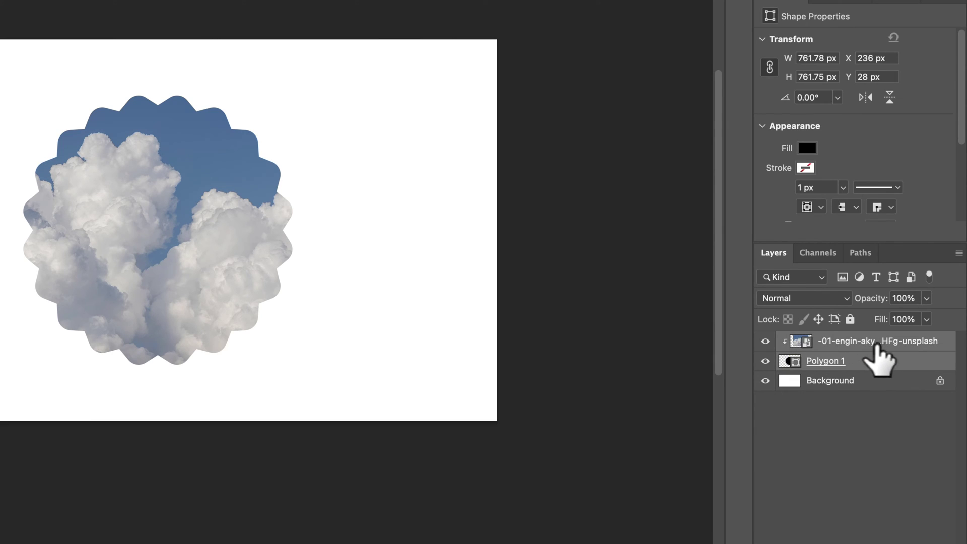
right_click(939, 344)
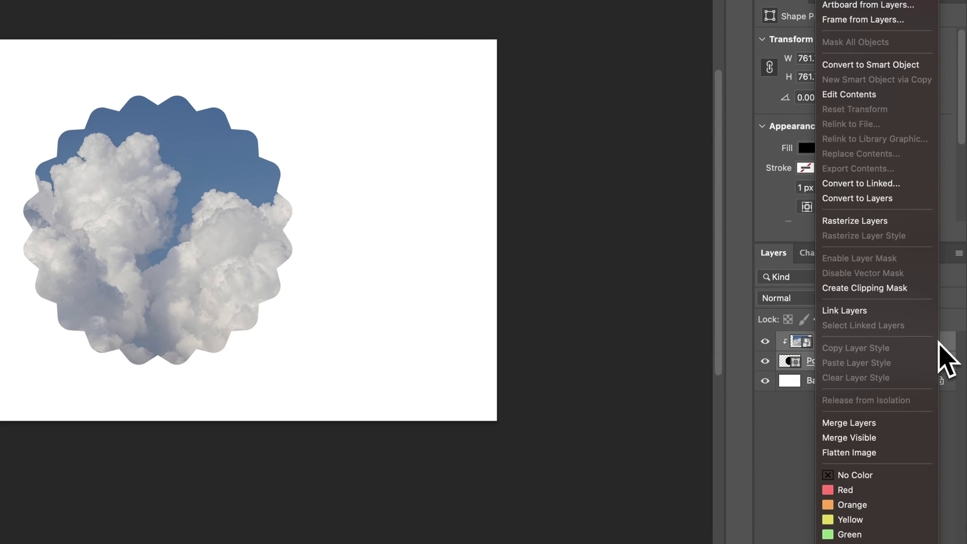
left_click(866, 311)
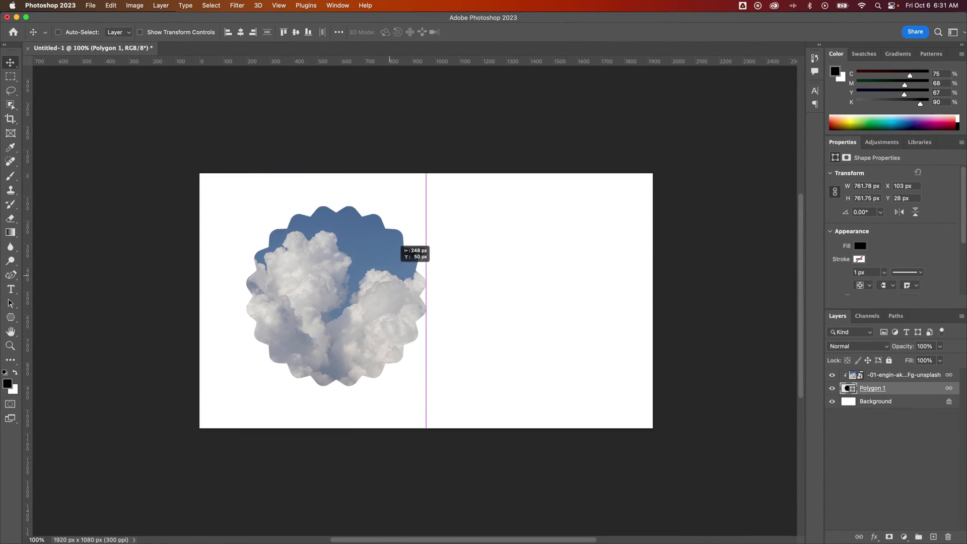
- Scale Polygon 1 to 765 × 765 px and place it right of centre at X 598, Y -12
key("super")
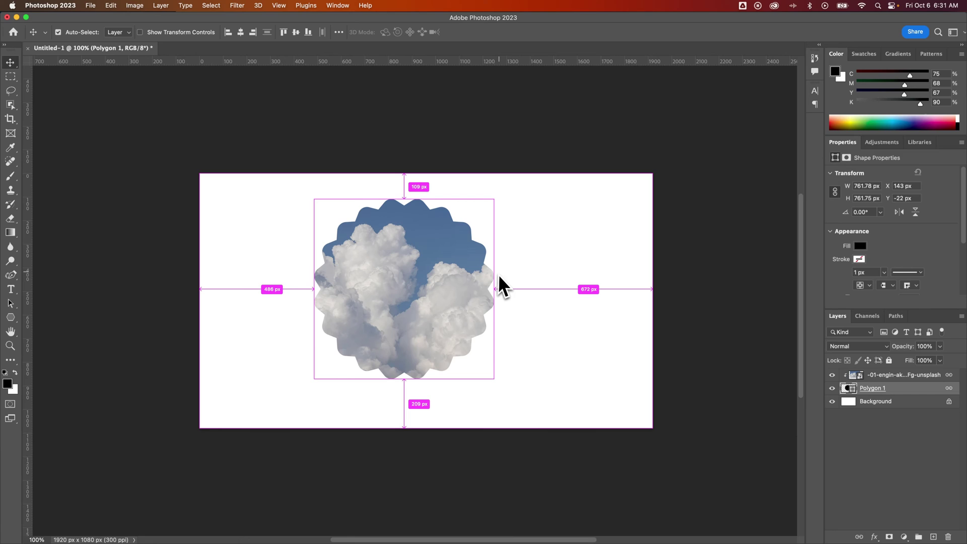
key("super+t")
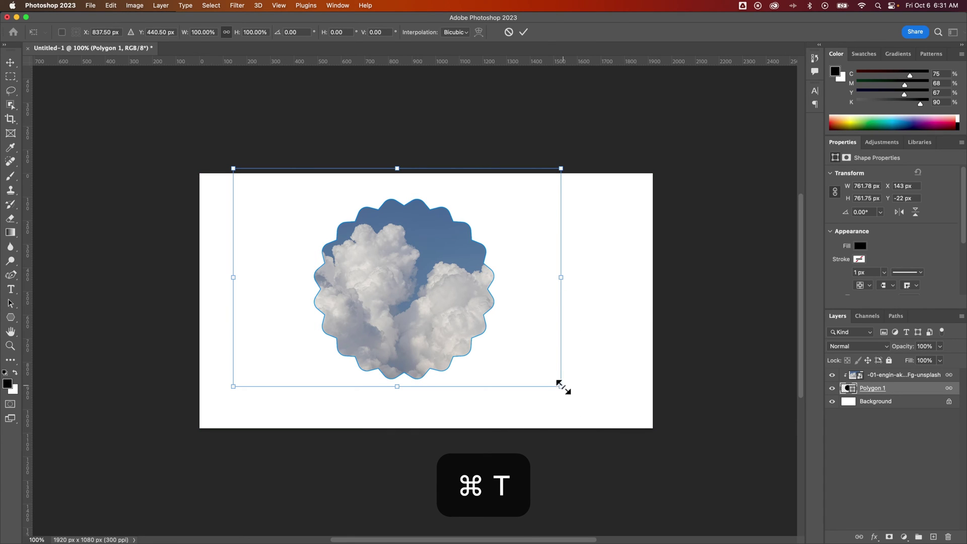
left_click_drag(562, 386, 583, 356)
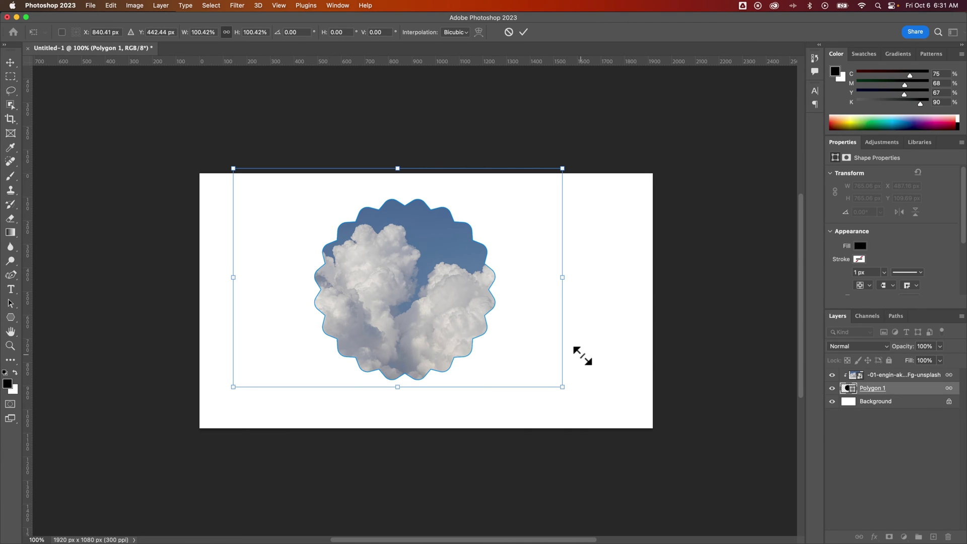
key("Return")
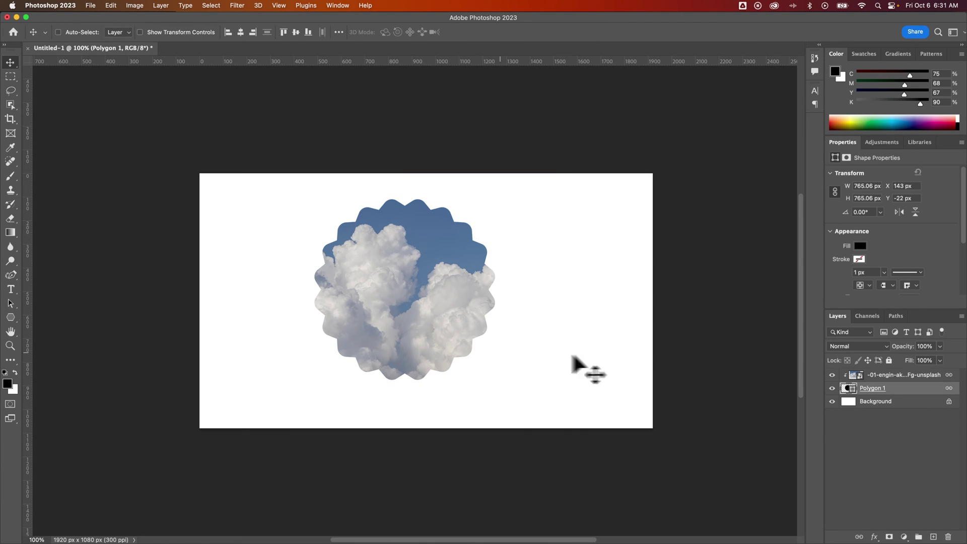
left_click_drag(453, 339, 536, 333)
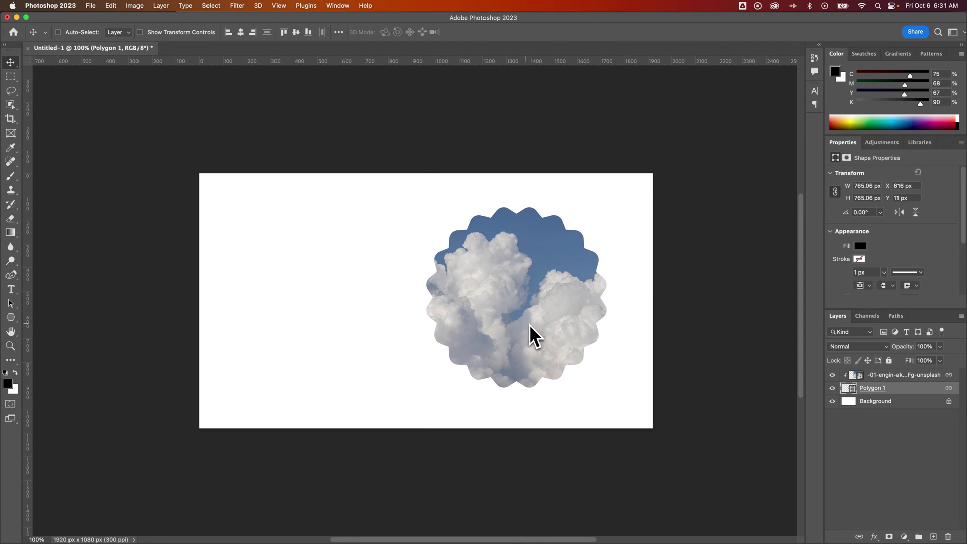
left_click(902, 375)
left_click_drag(558, 302, 533, 295)
left_click(896, 389)
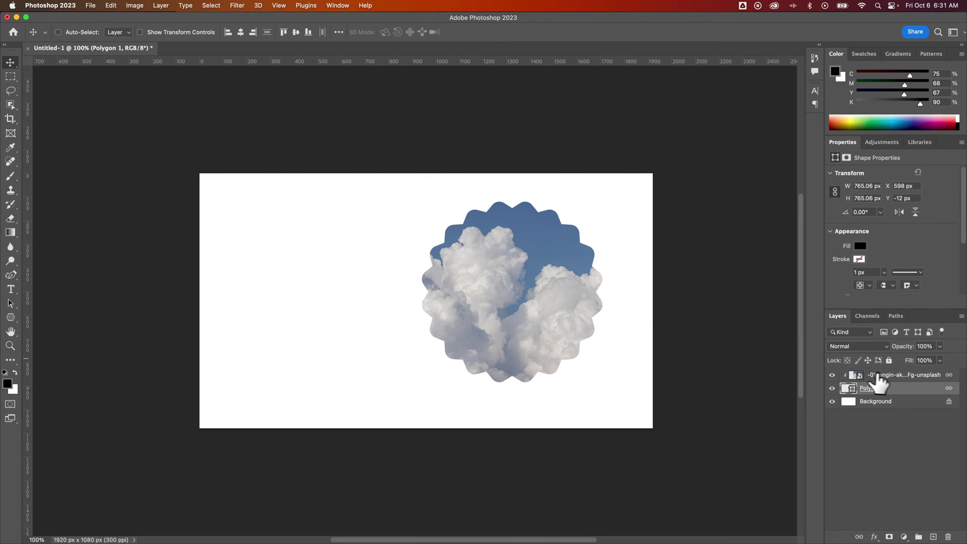
- Group the cloud photo and Polygon 1 layers and name the group 'cloud shape'
left_click(894, 376)
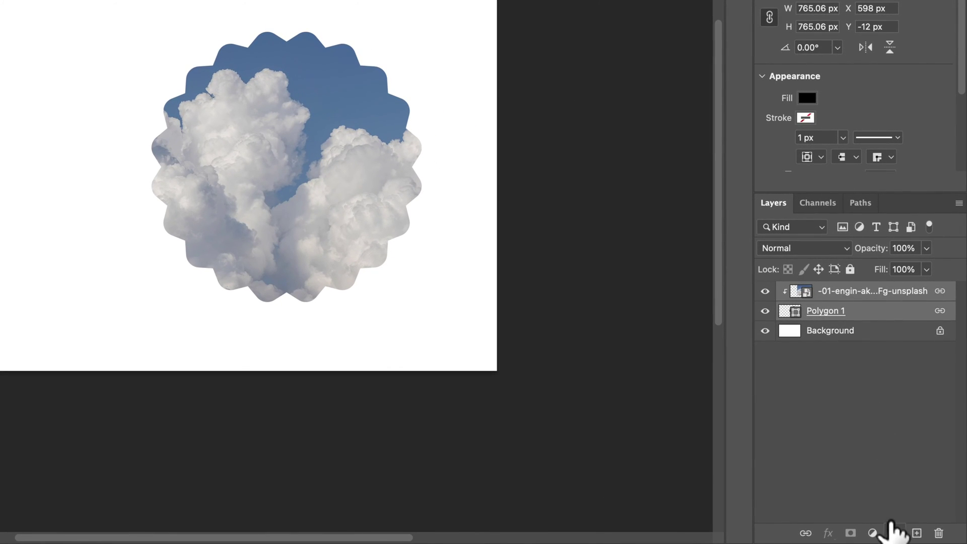
left_click(895, 533)
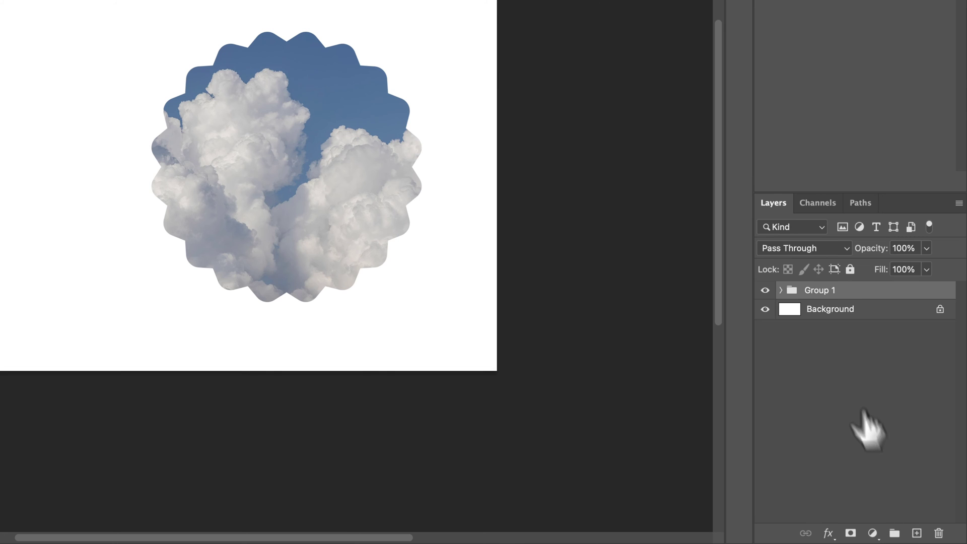
double_click(819, 291)
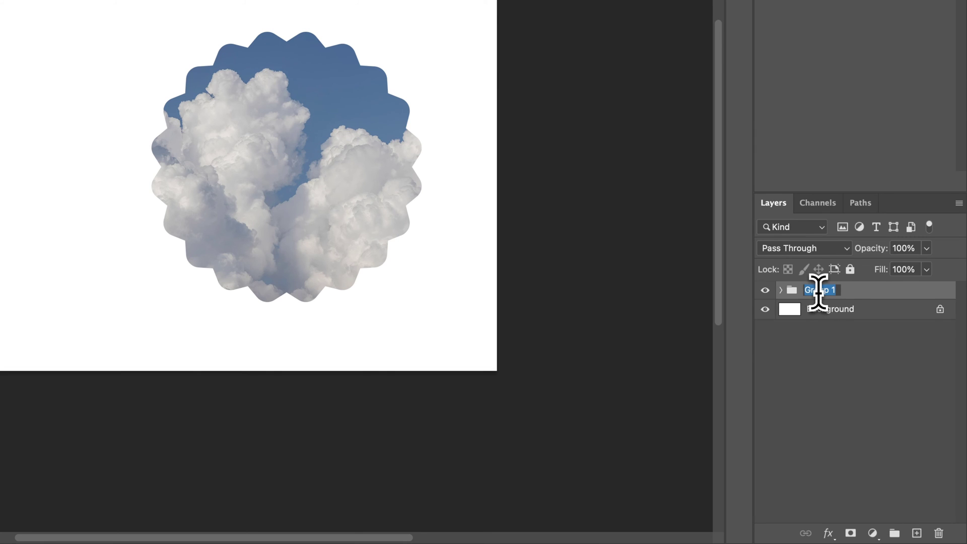
key("Return")
- Check the group's contents, then shift the cloud shape group slightly up and left on the canvas
left_click(781, 291)
left_click(781, 290)
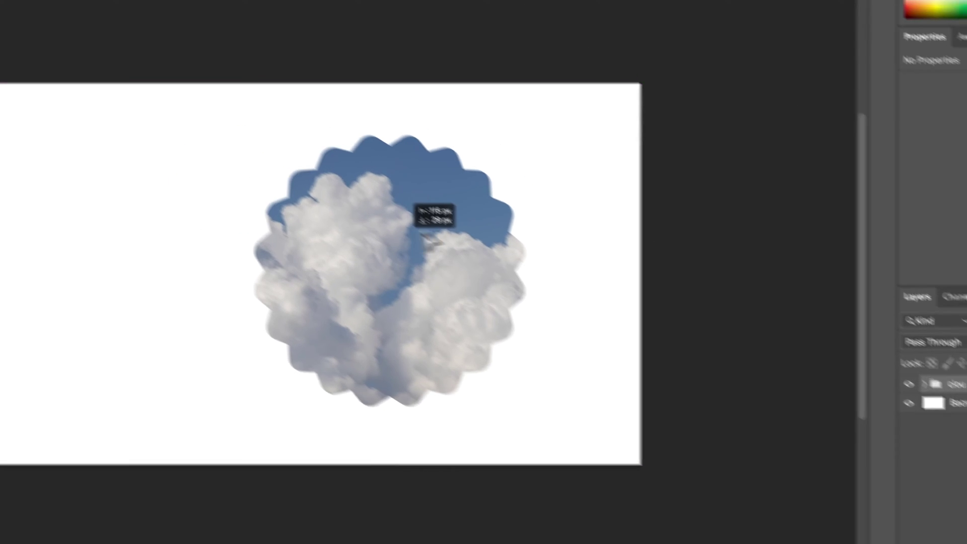
left_click_drag(416, 237, 475, 236)
left_click_drag(516, 296, 472, 266)
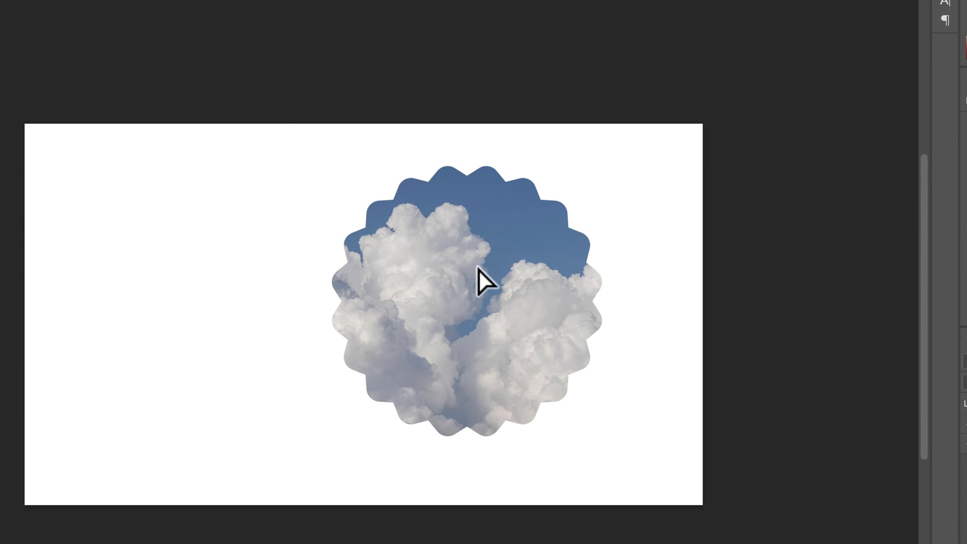